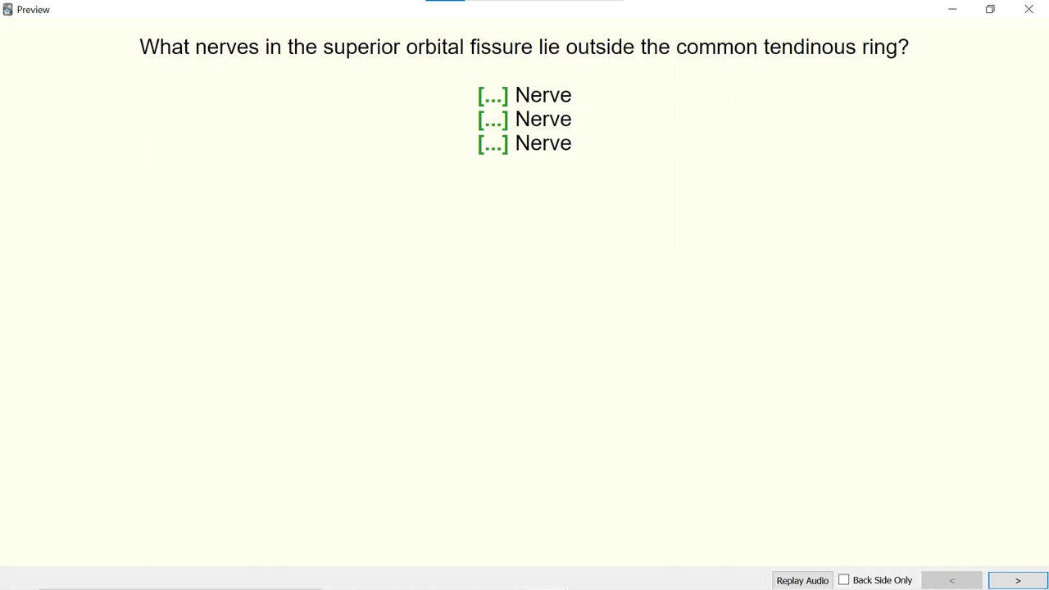
# Preview the cloze cards on nerves and veins of the superior orbital fissure, revealing each answer.
pyautogui.press('Right')
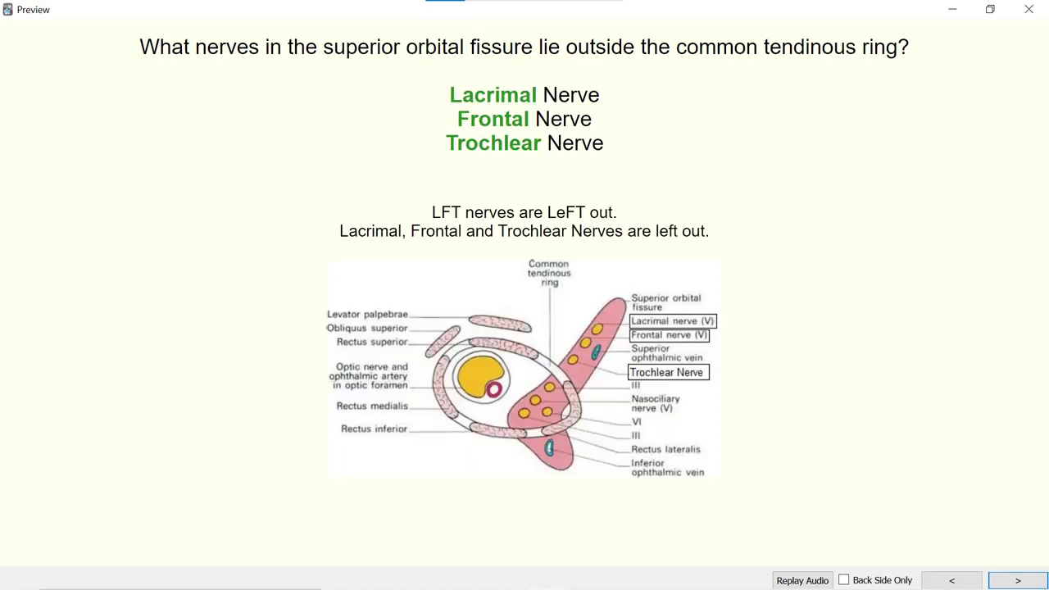
pyautogui.press('Right')
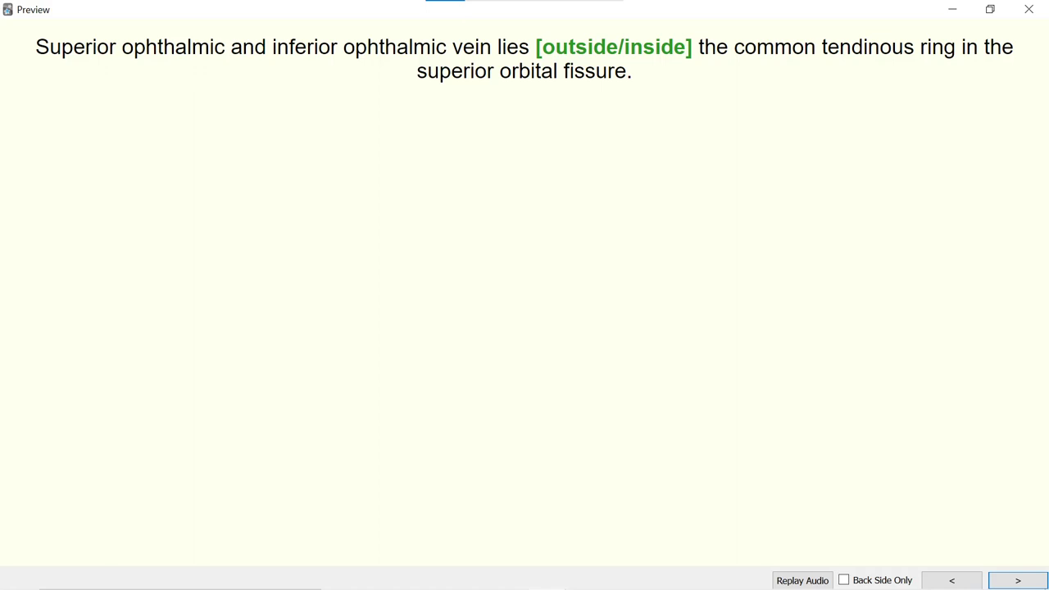
pyautogui.press('Right')
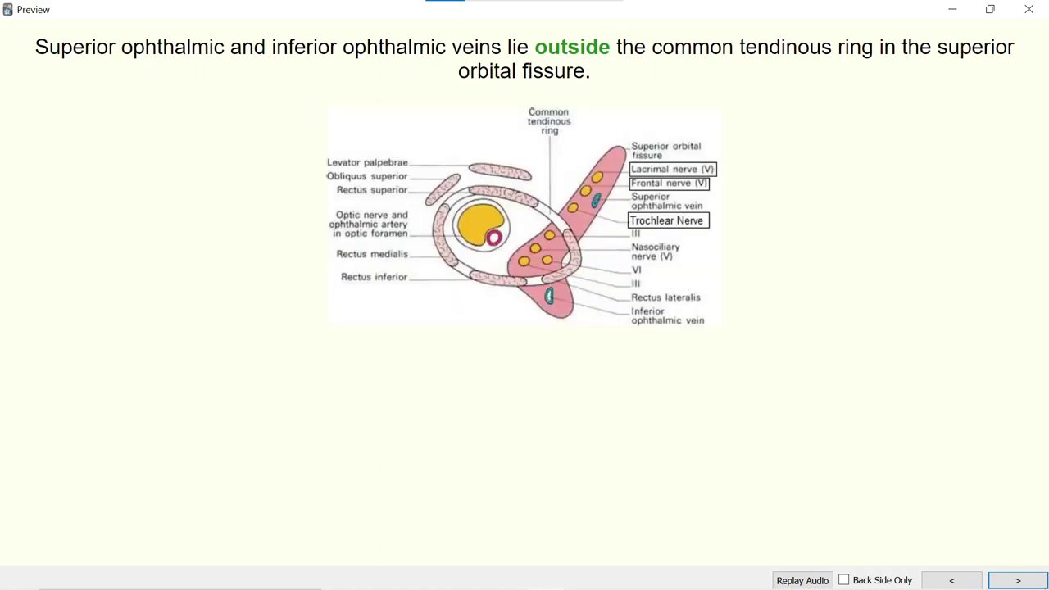
pyautogui.press('Right')
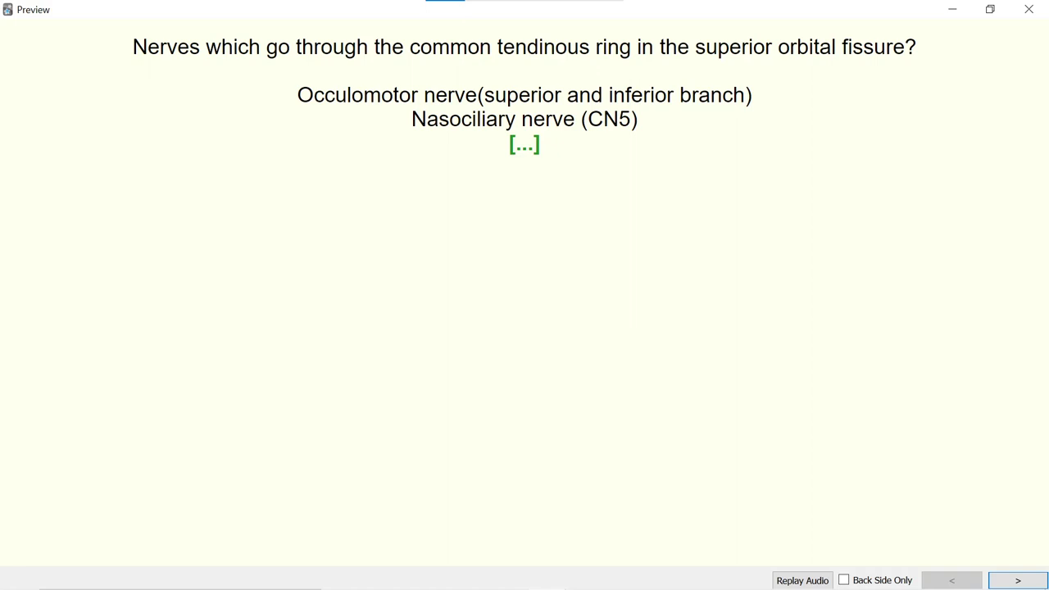
pyautogui.press('Right')
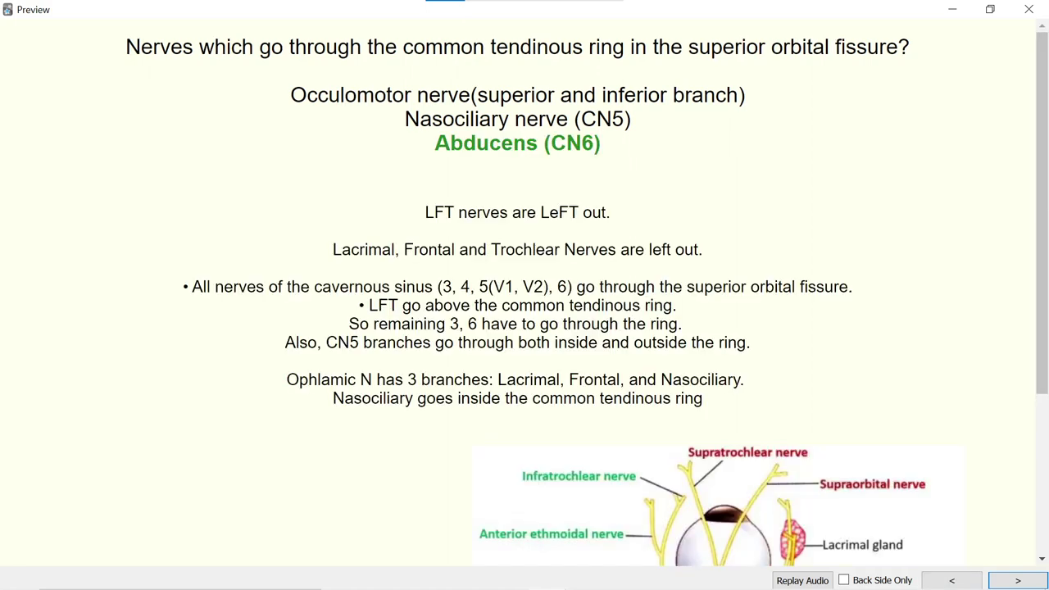
pyautogui.press('Left')
pyautogui.press('Right')
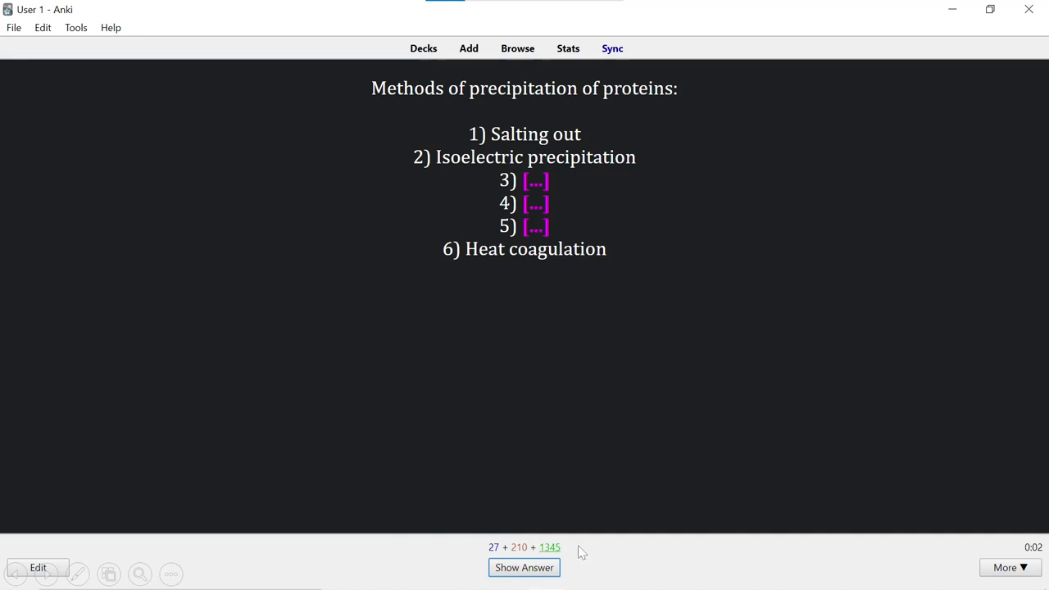
# Reveal the answer of the protein precipitation card and compare the review intervals of its cloze variants.
pyautogui.press('space')
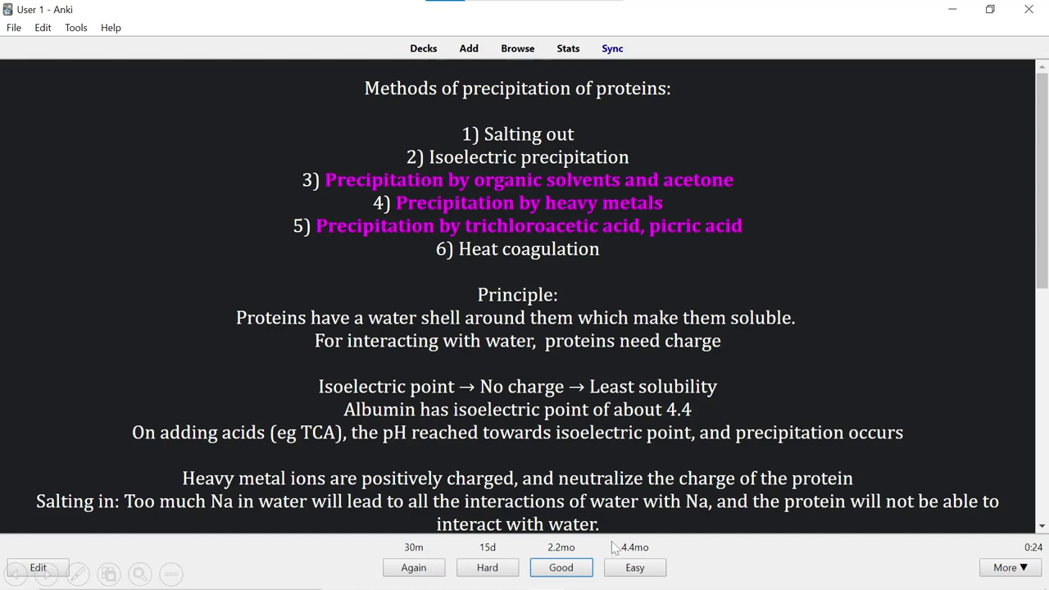
pyautogui.hotkey('alt', 'Tab')
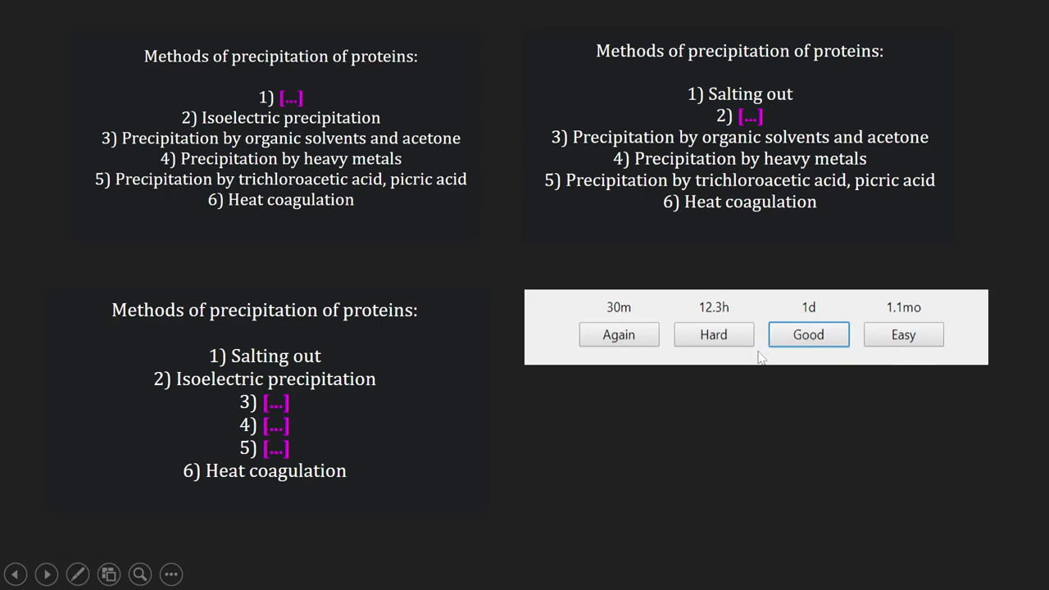
pyautogui.click(754, 392)
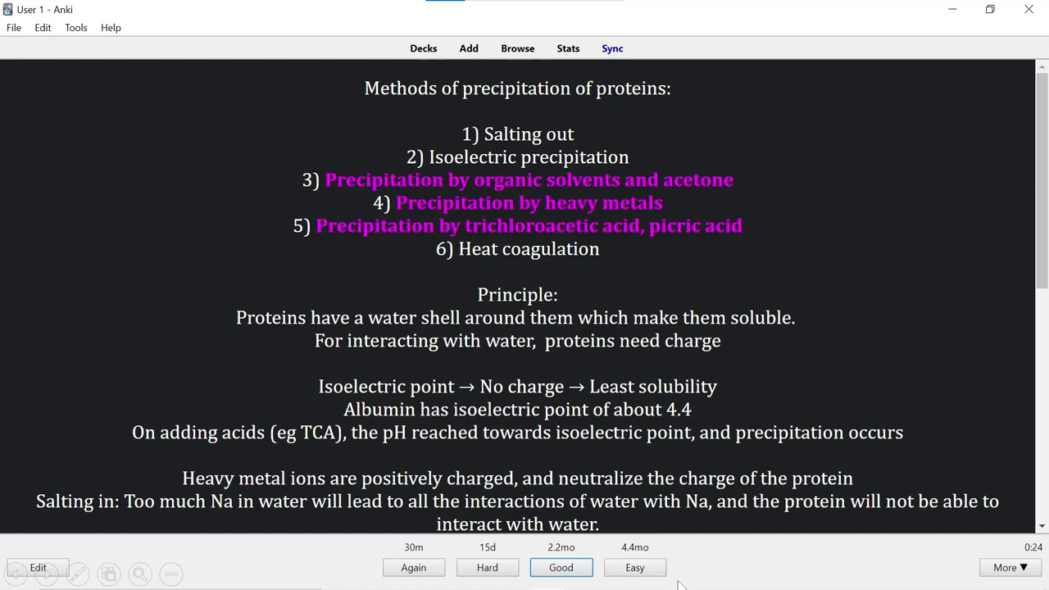
pyautogui.click(549, 568)
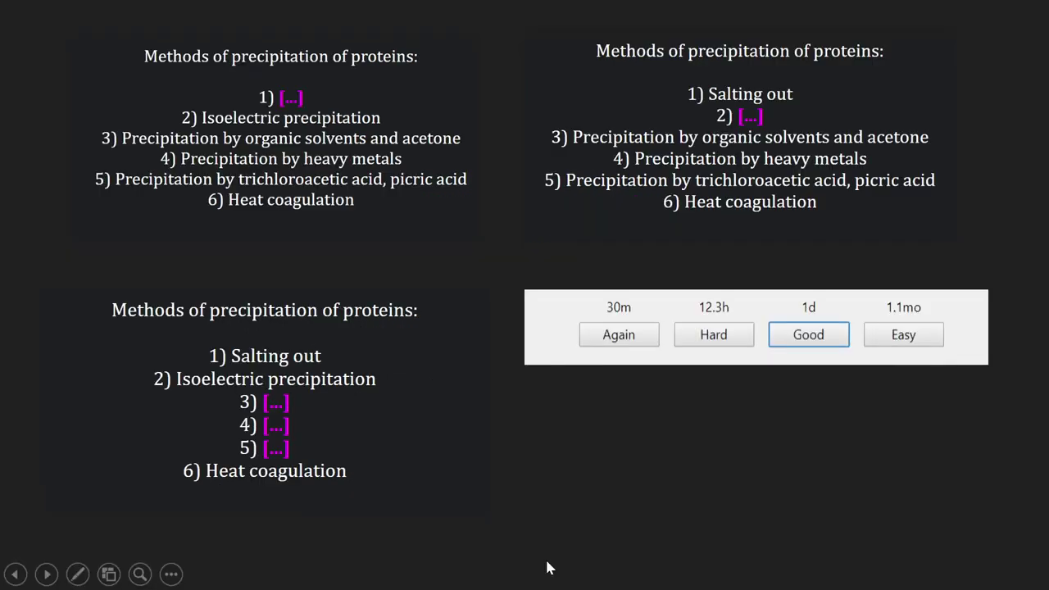
pyautogui.click(549, 568)
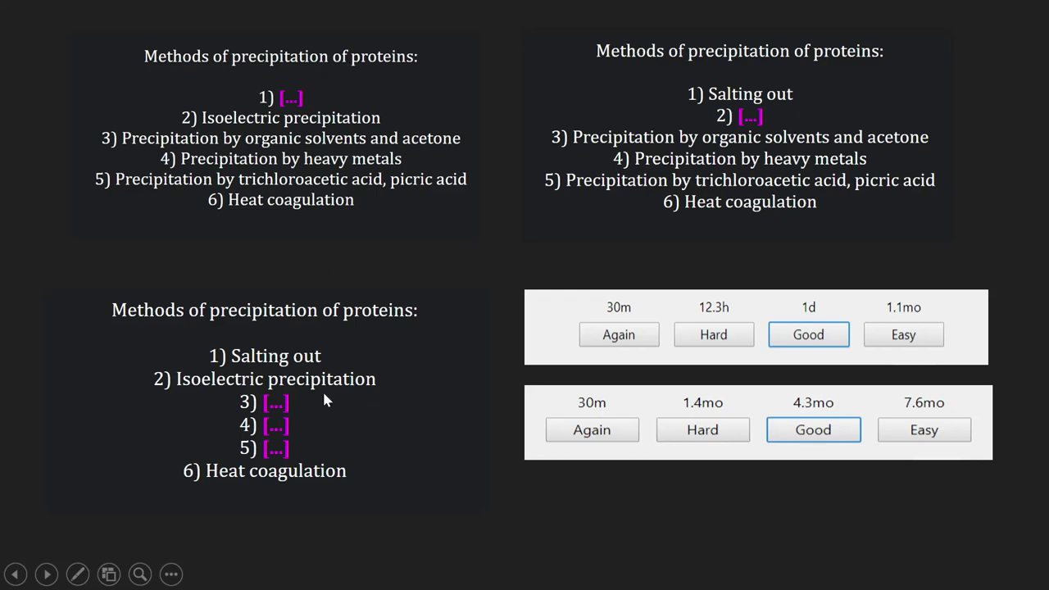
pyautogui.click(345, 413)
pyautogui.press('Left')
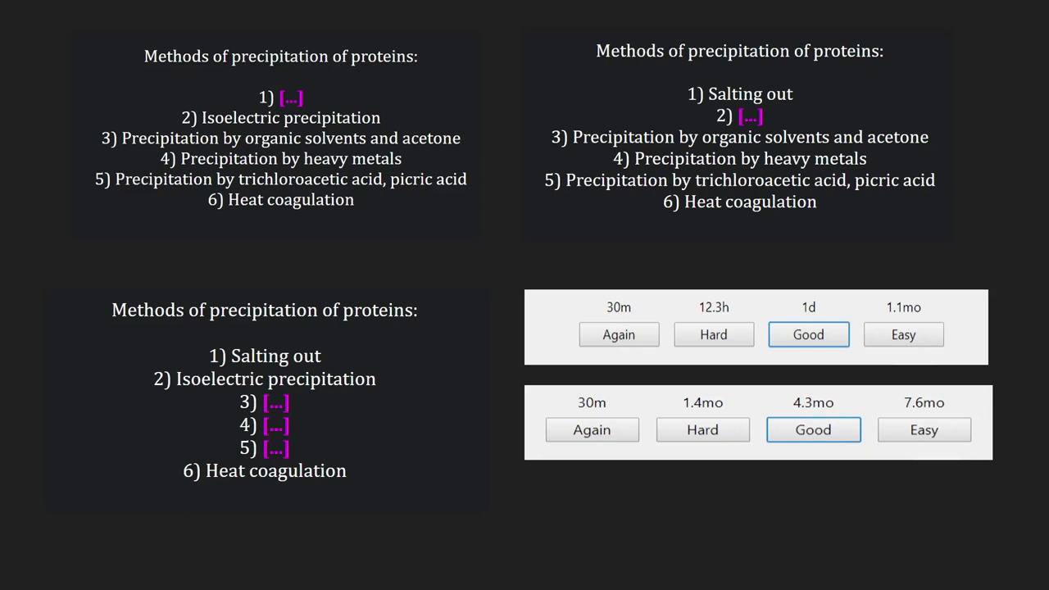
pyautogui.press('Right')
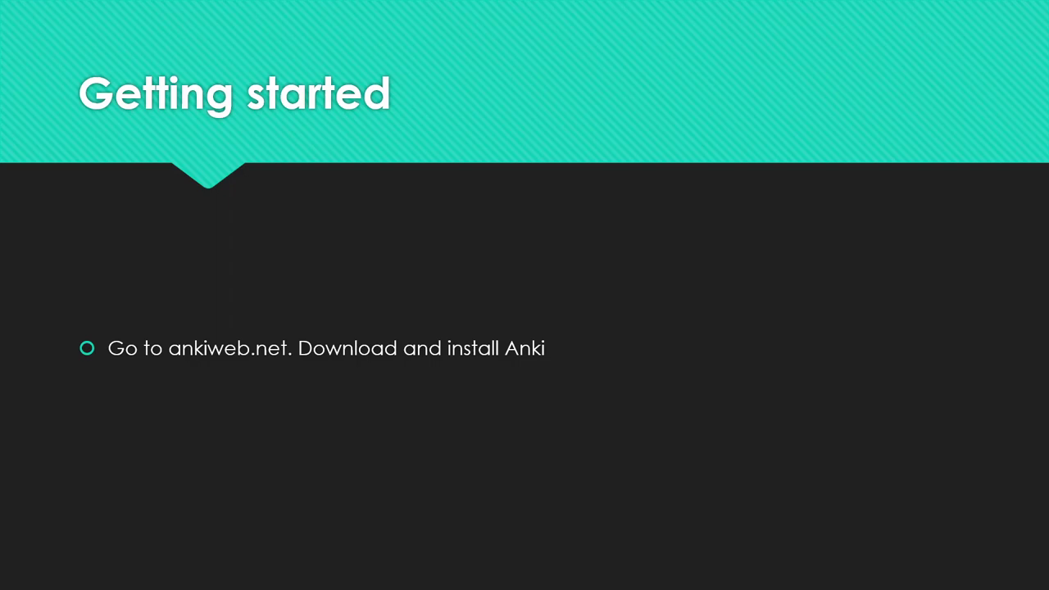
# Play the embedded demonstration of importing the Ianki collection into an empty Anki profile.
pyautogui.press('Right')
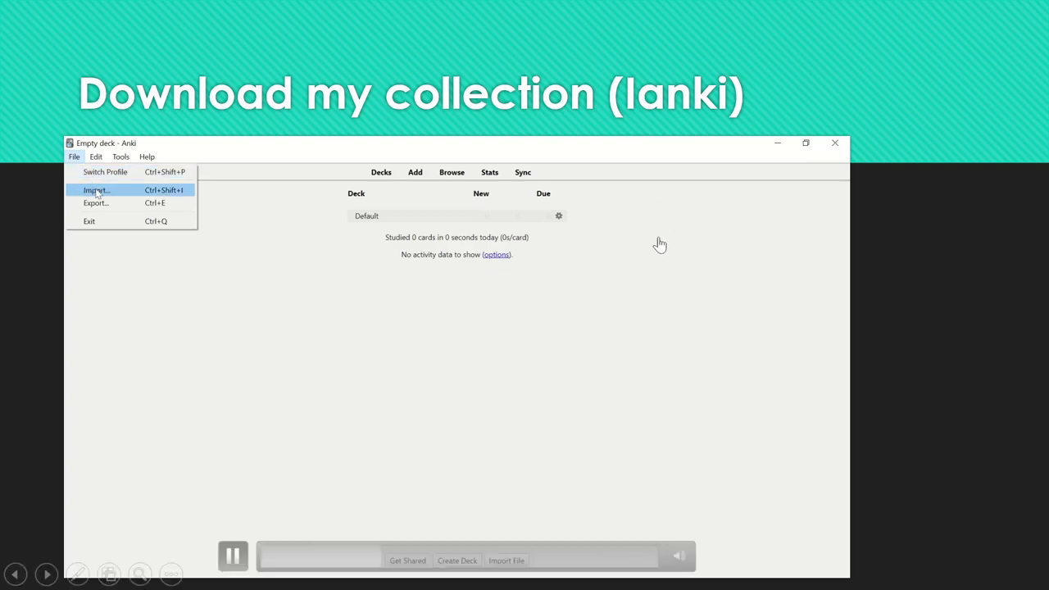
pyautogui.click(232, 556)
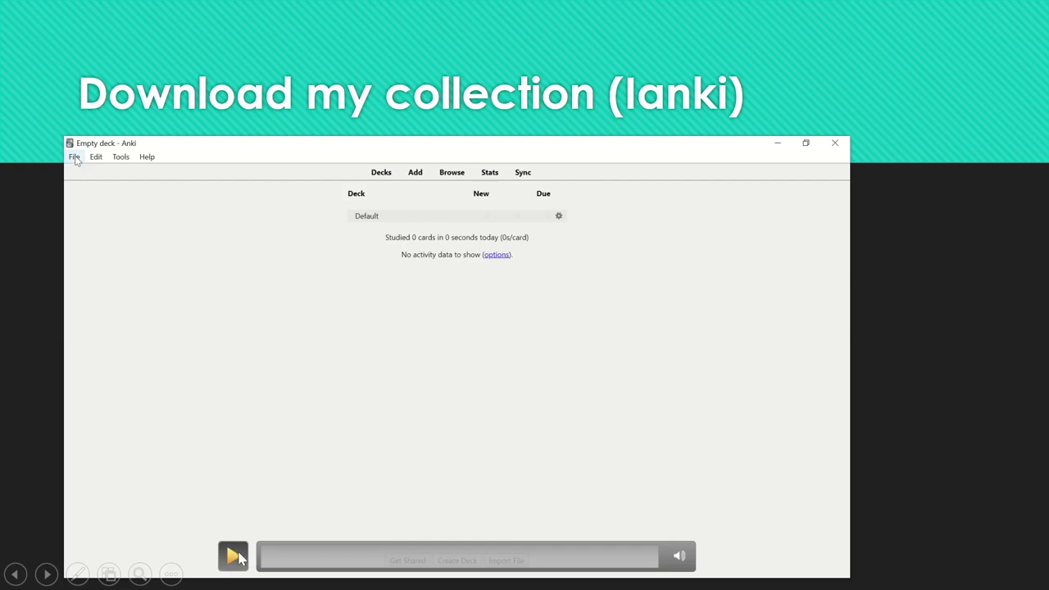
pyautogui.click(235, 558)
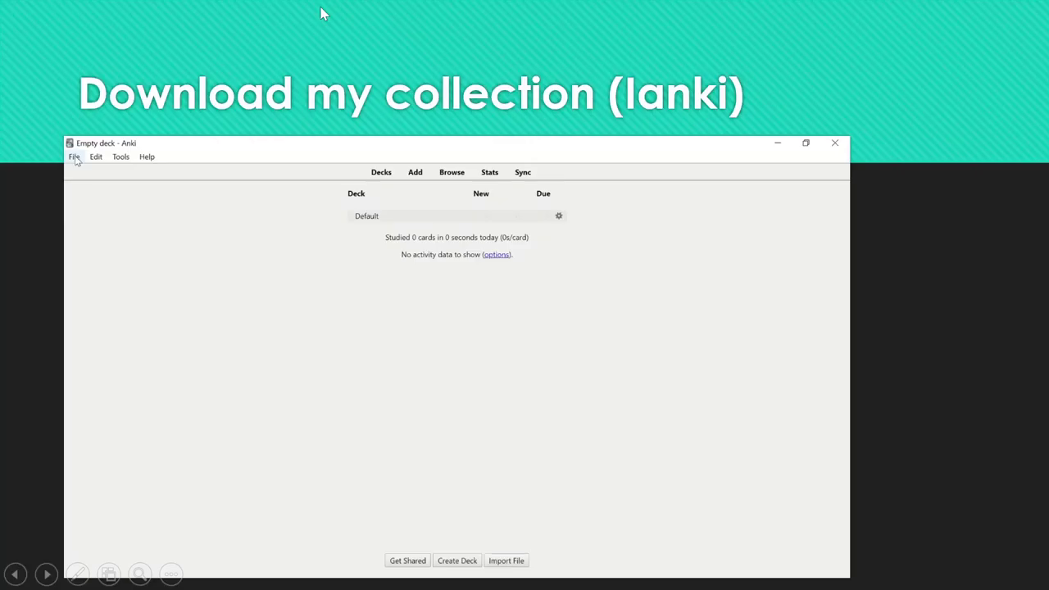
pyautogui.click(233, 560)
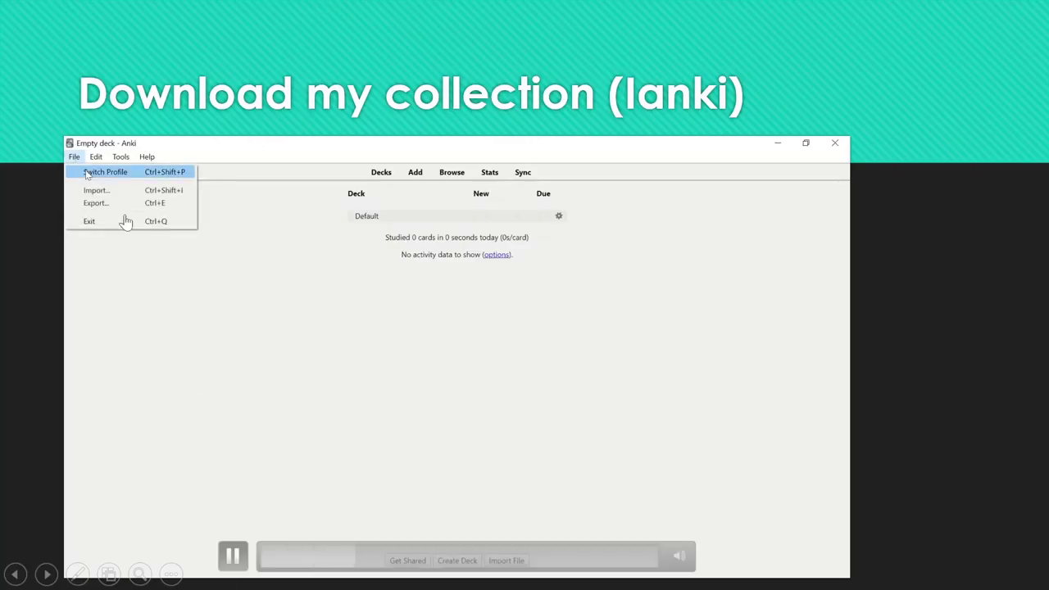
pyautogui.click(233, 559)
pyautogui.click(233, 559)
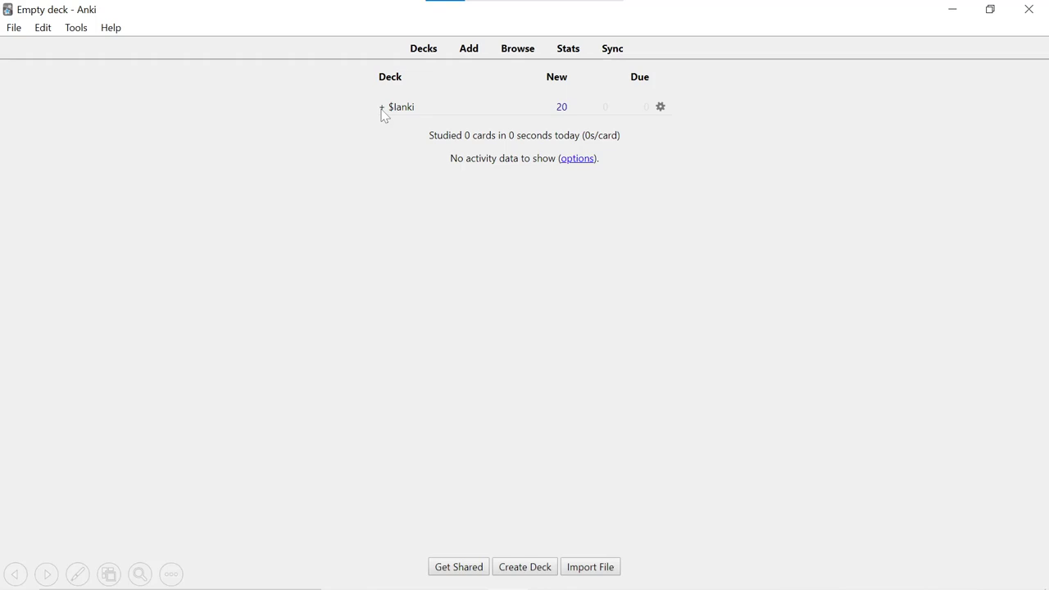
# Expand the $Ianki deck to show its subdecks and open the AnkiWeb account login for syncing.
pyautogui.click(382, 110)
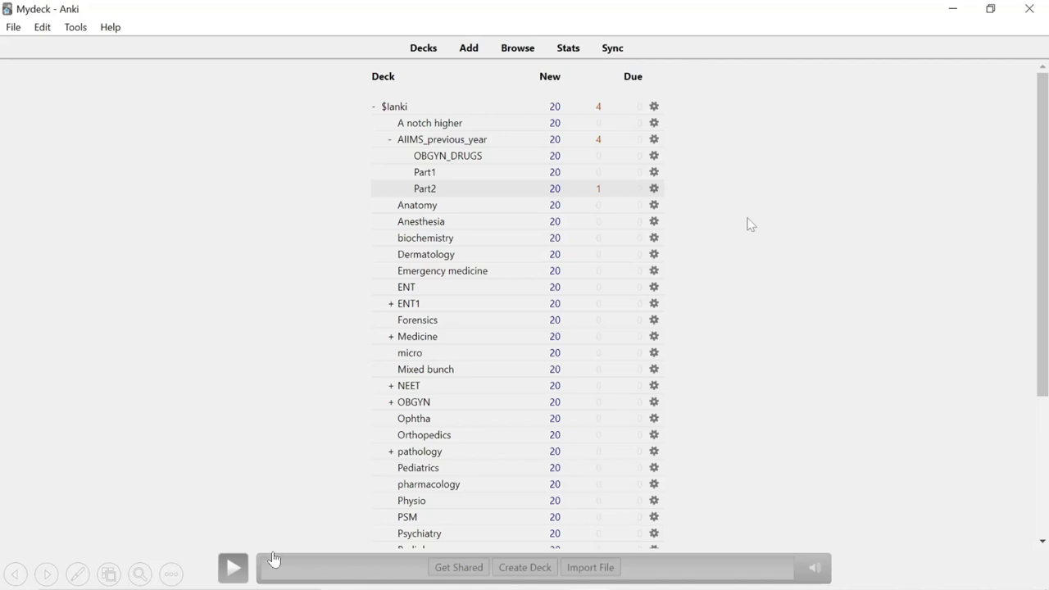
pyautogui.click(244, 576)
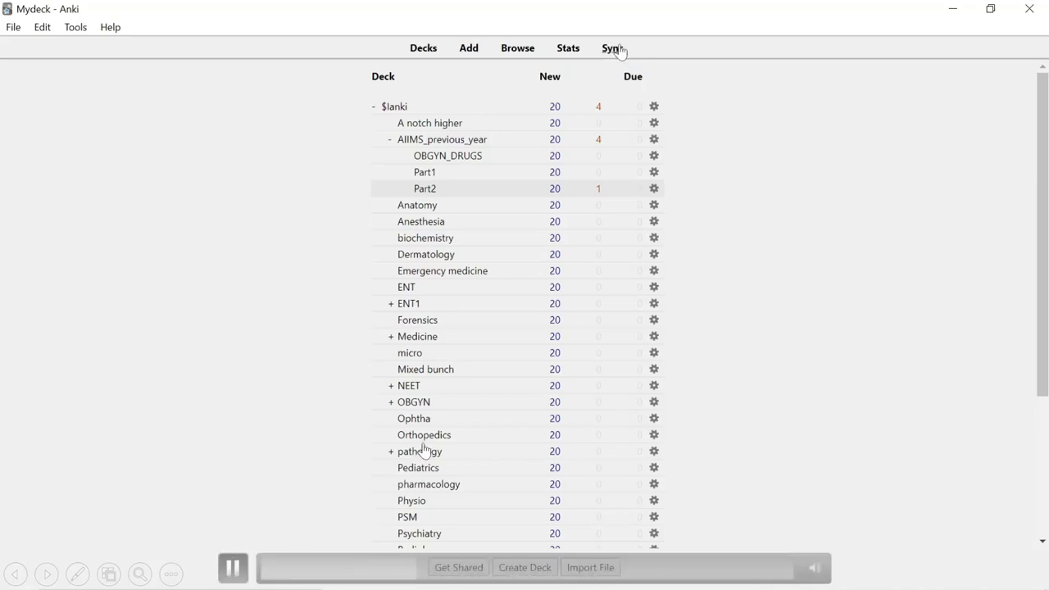
pyautogui.click(234, 568)
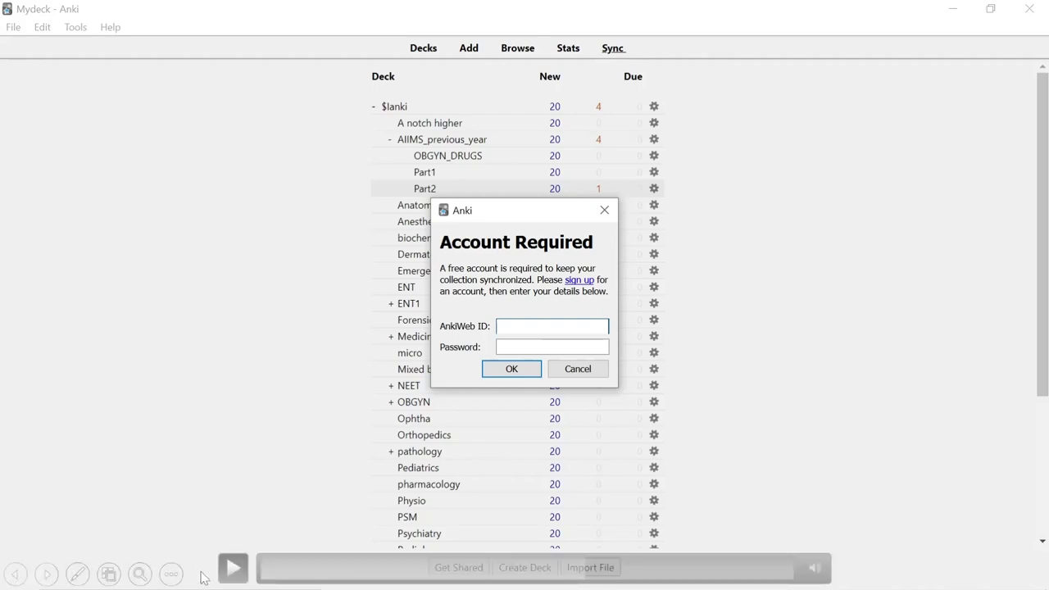
pyautogui.click(231, 531)
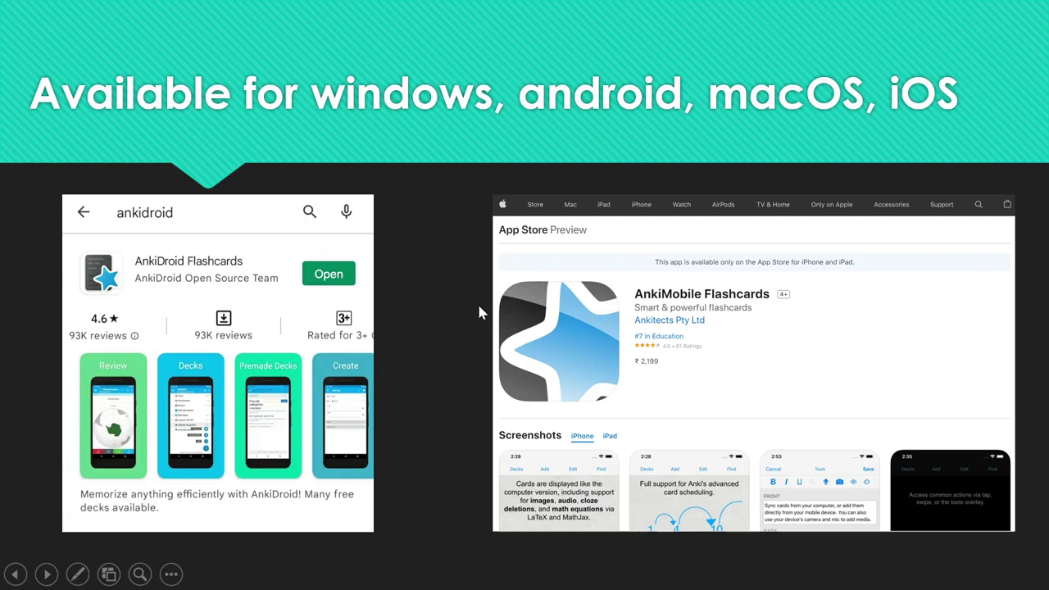
pyautogui.click(483, 226)
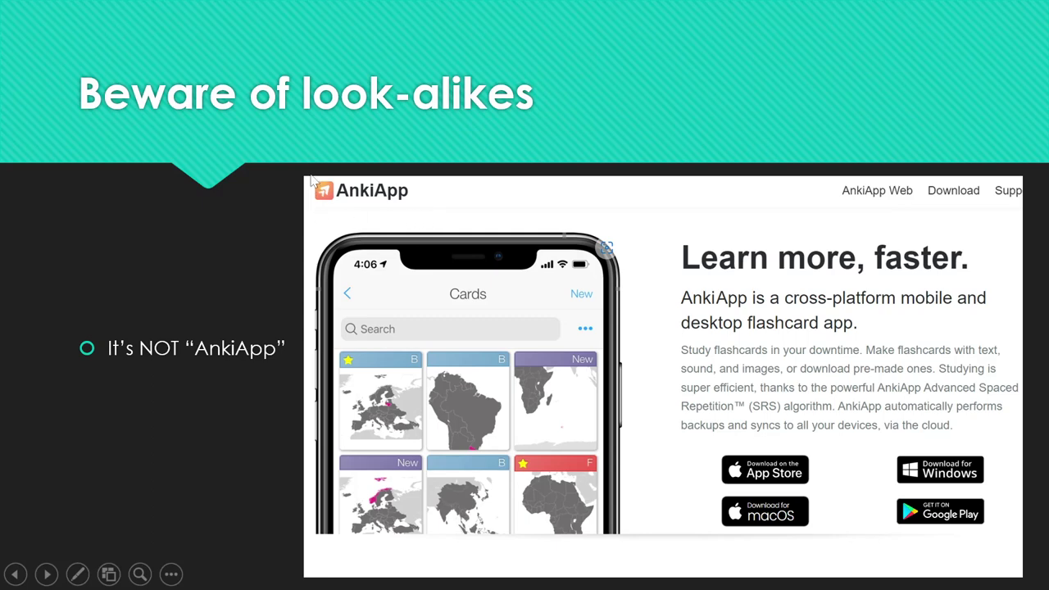
pyautogui.click(416, 218)
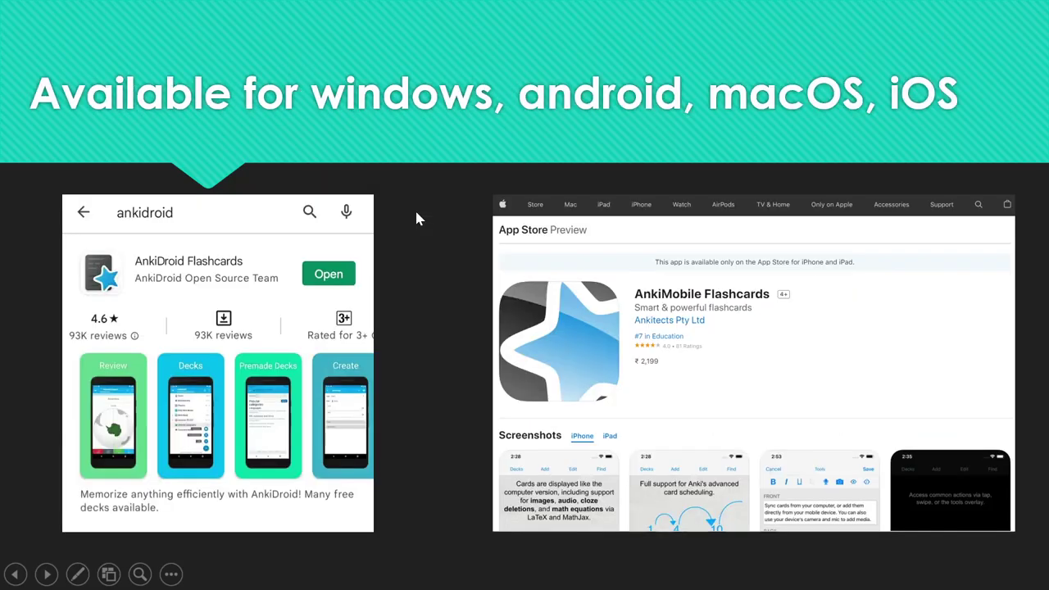
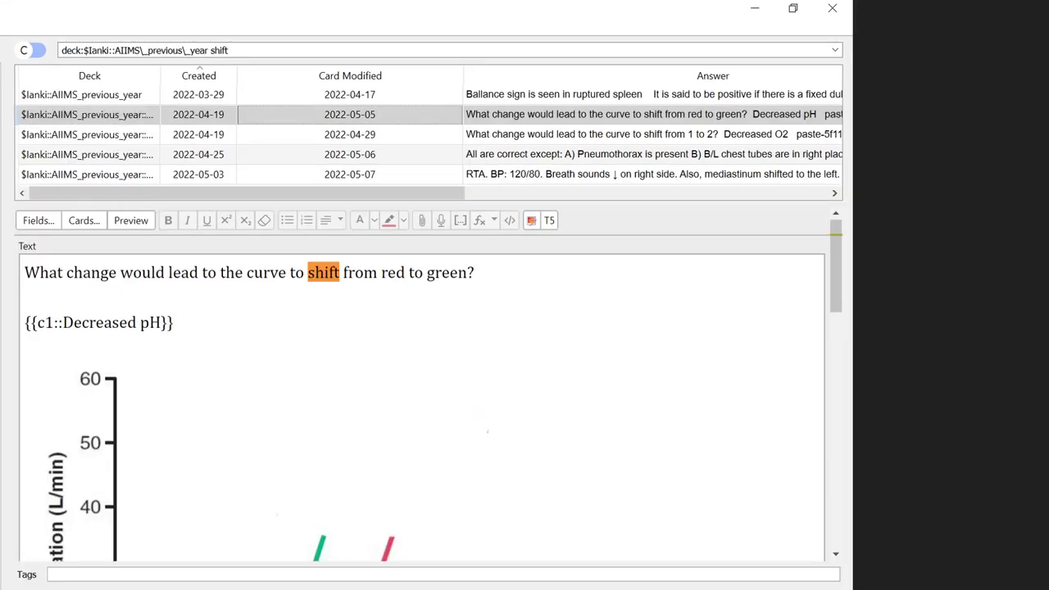
# Preview the card about the ventilation curve shifting from red to green and reveal its answer.
pyautogui.hotkey('ctrl', 'shift', 'p')
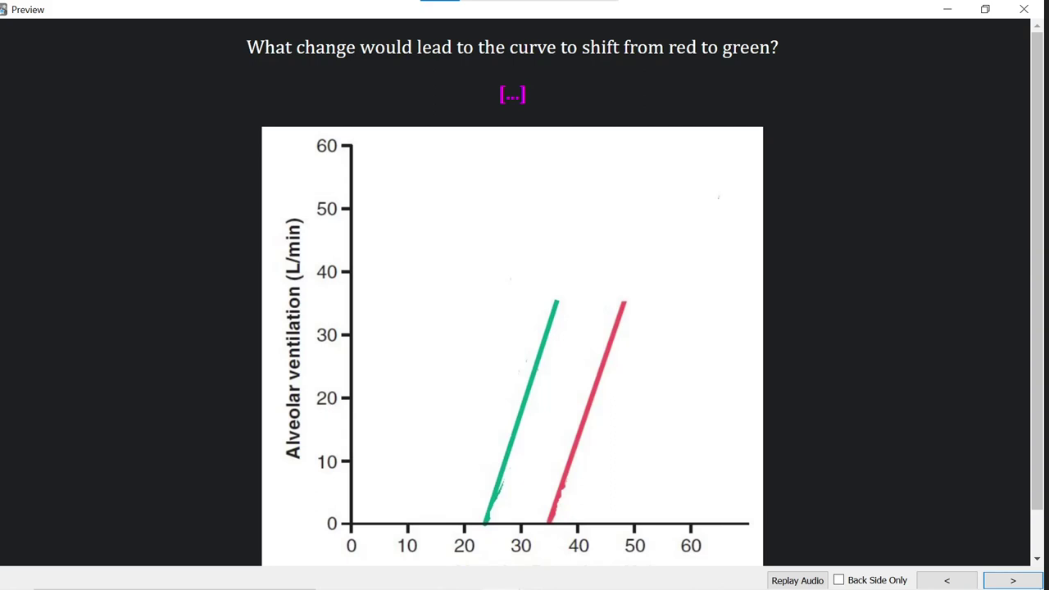
pyautogui.press('Right')
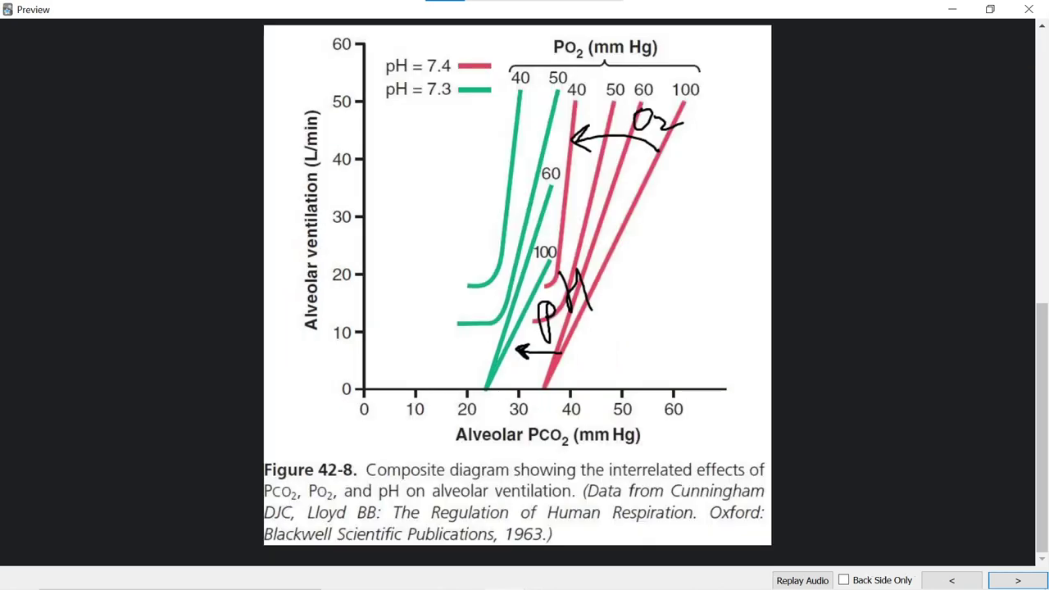
pyautogui.press('Left')
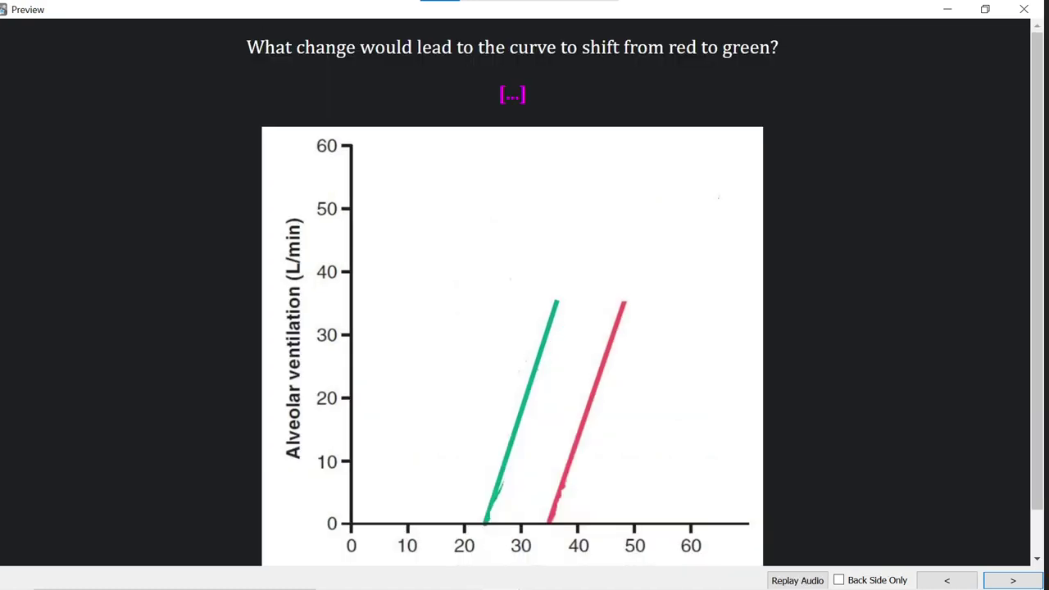
pyautogui.press('Right')
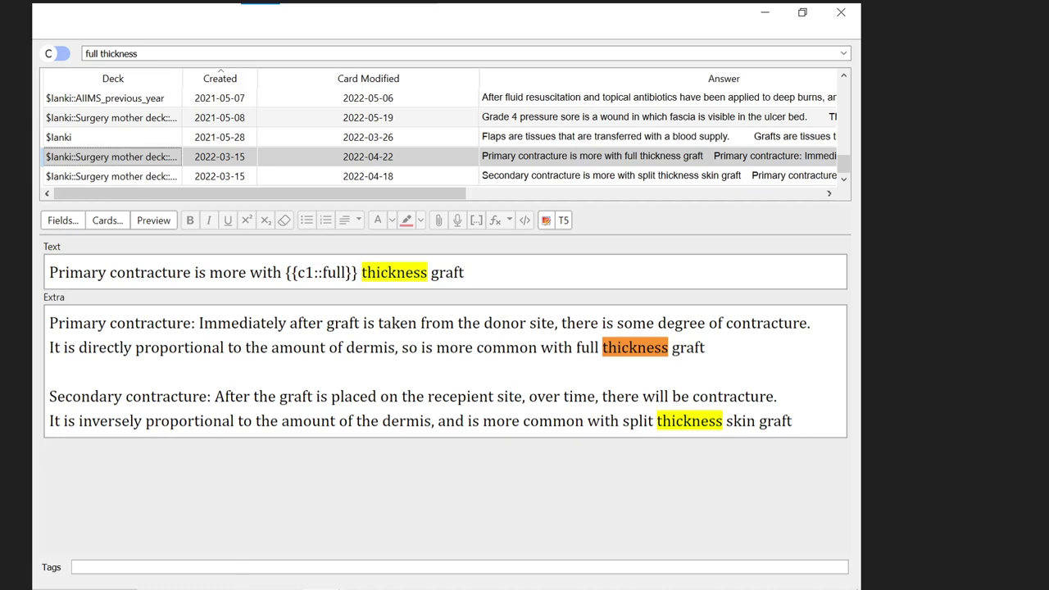
# View the secondary contracture card among the full thickness results and the IgM Anti HBc card among the HbSAg results.
pyautogui.click(112, 176)
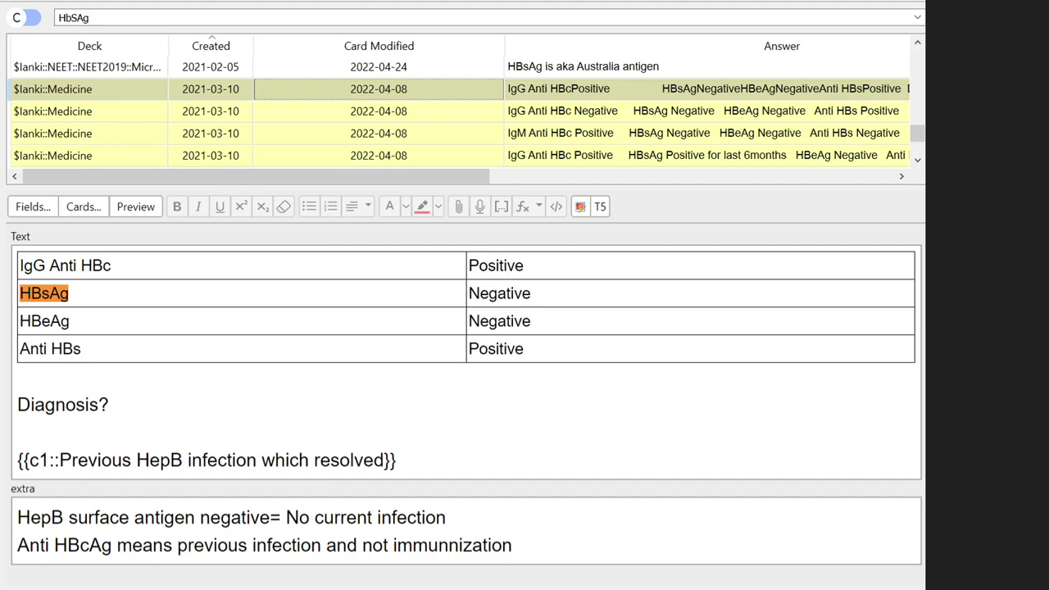
pyautogui.click(378, 133)
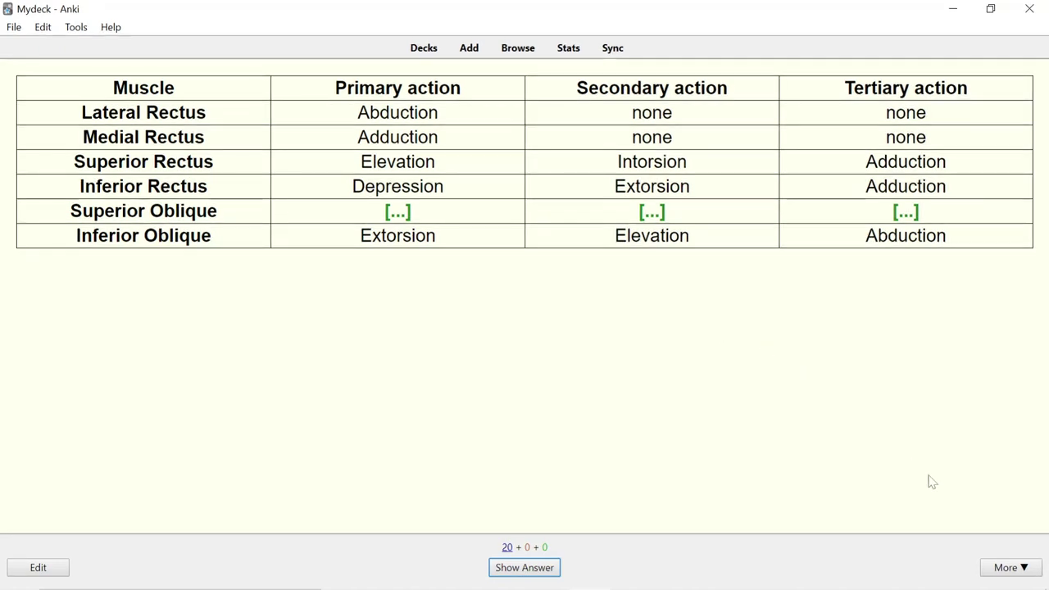
# Suspend the eye muscle action card that hides the Superior Oblique row.
pyautogui.click(1005, 567)
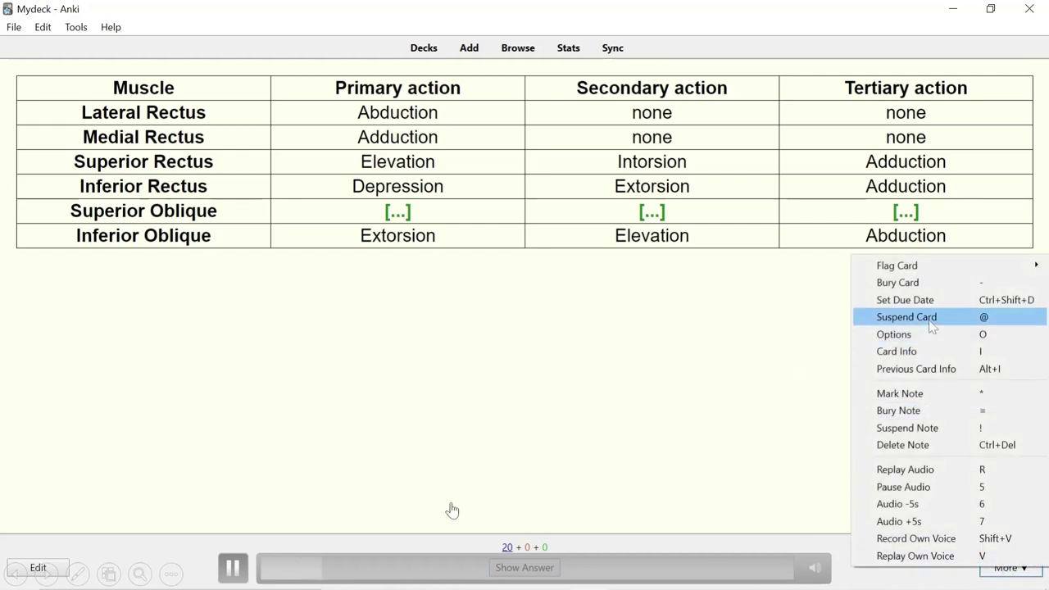
pyautogui.click(233, 571)
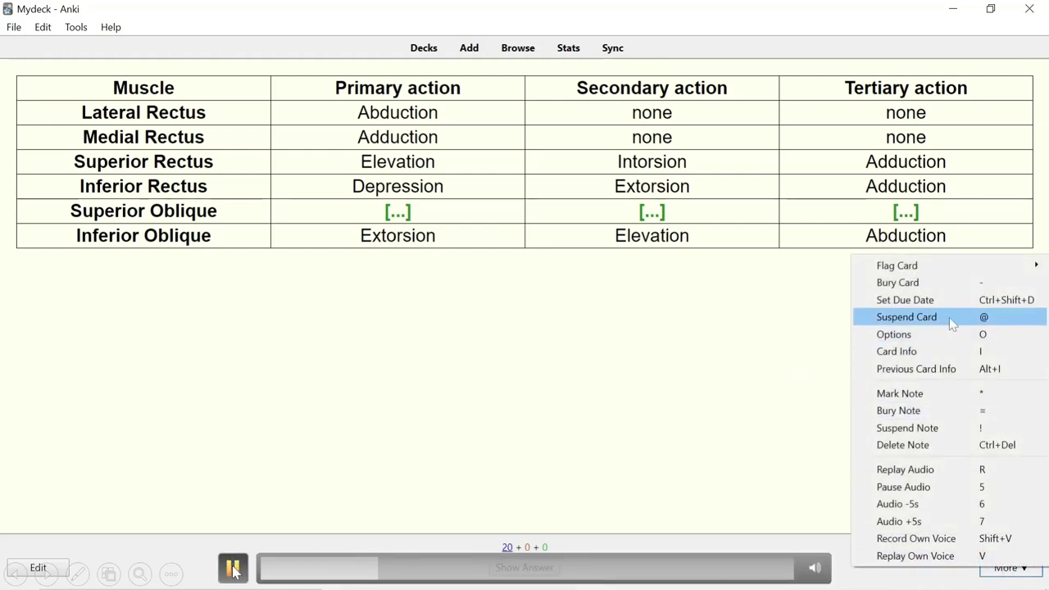
pyautogui.click(950, 317)
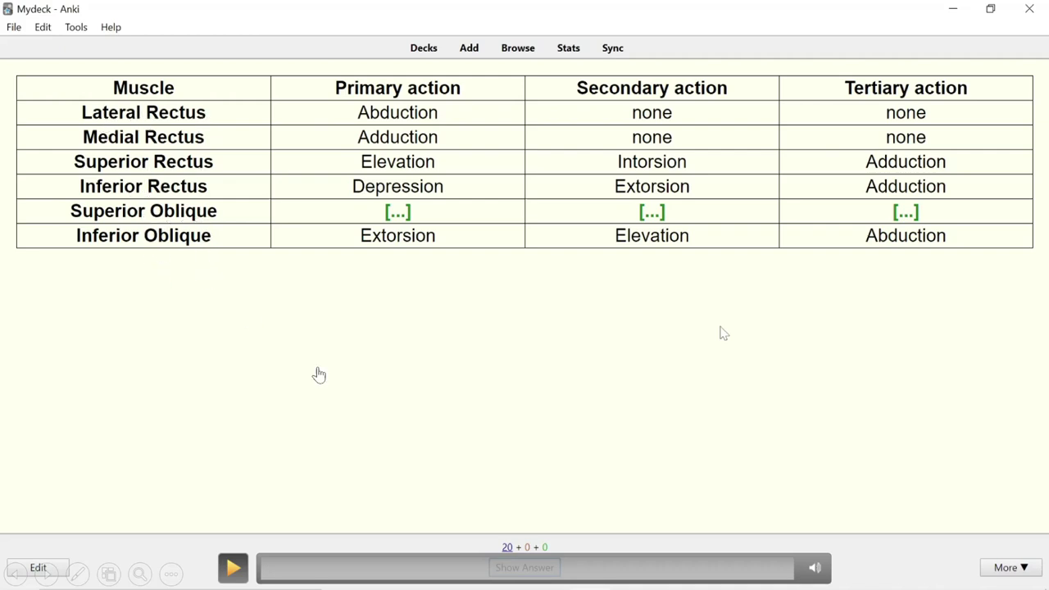
# Suspend the entire eye muscle action note from its card that hides the Inferior Oblique row.
pyautogui.click(233, 568)
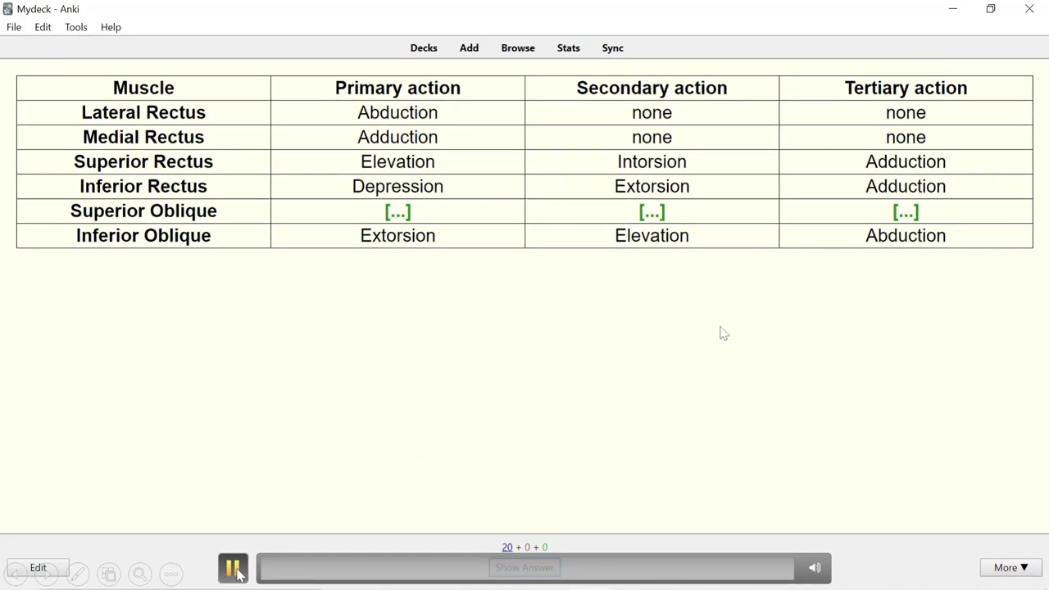
pyautogui.click(519, 578)
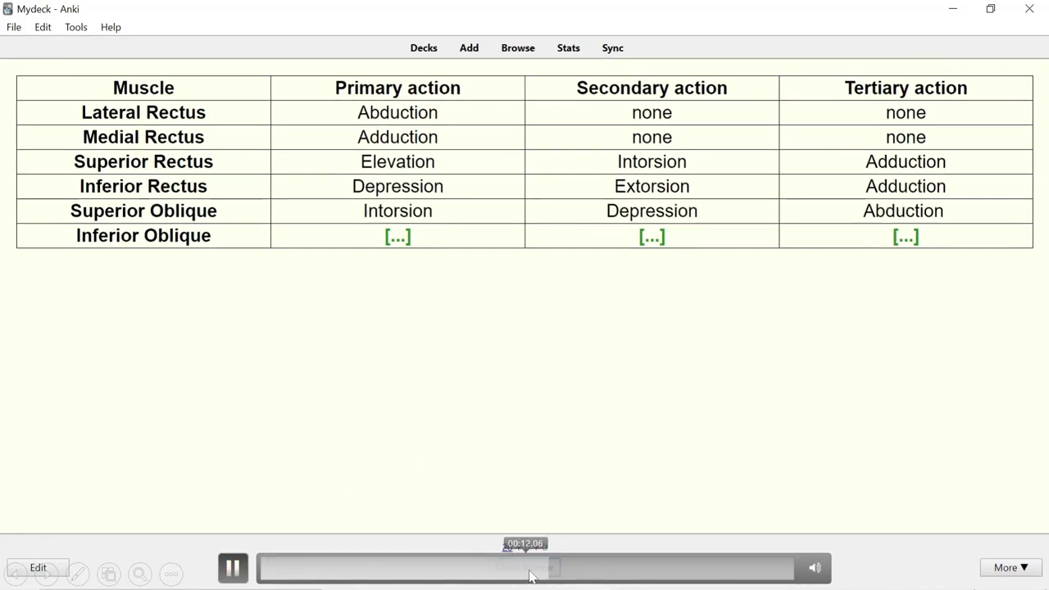
pyautogui.click(1010, 567)
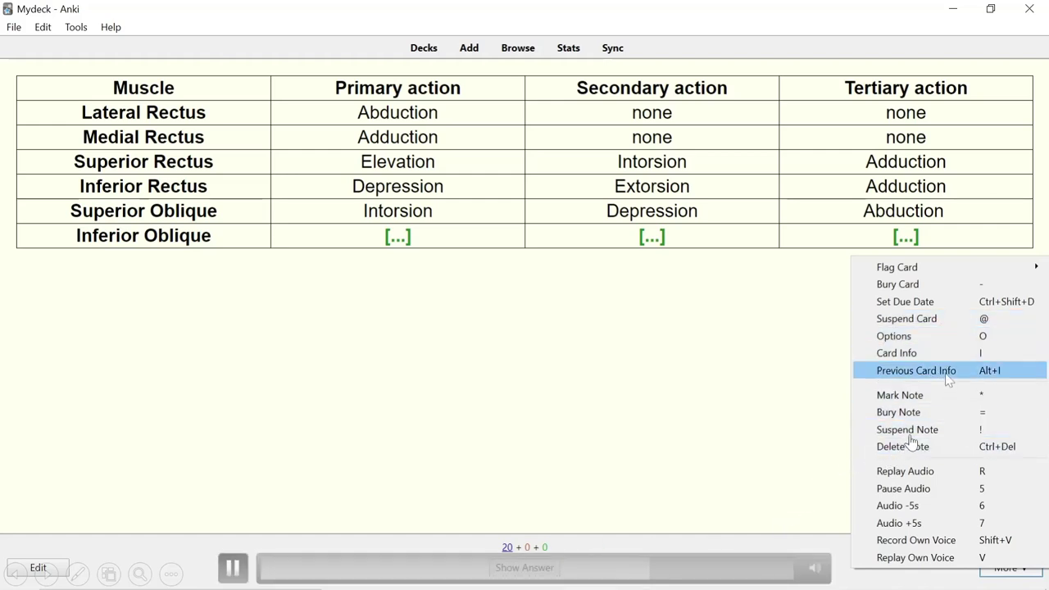
pyautogui.click(955, 432)
pyautogui.click(235, 568)
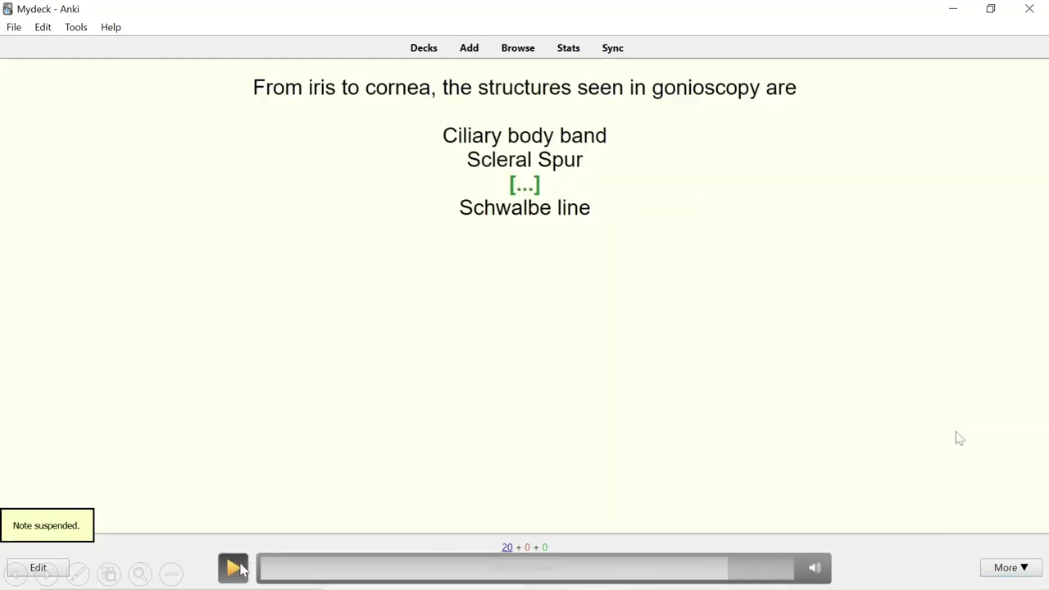